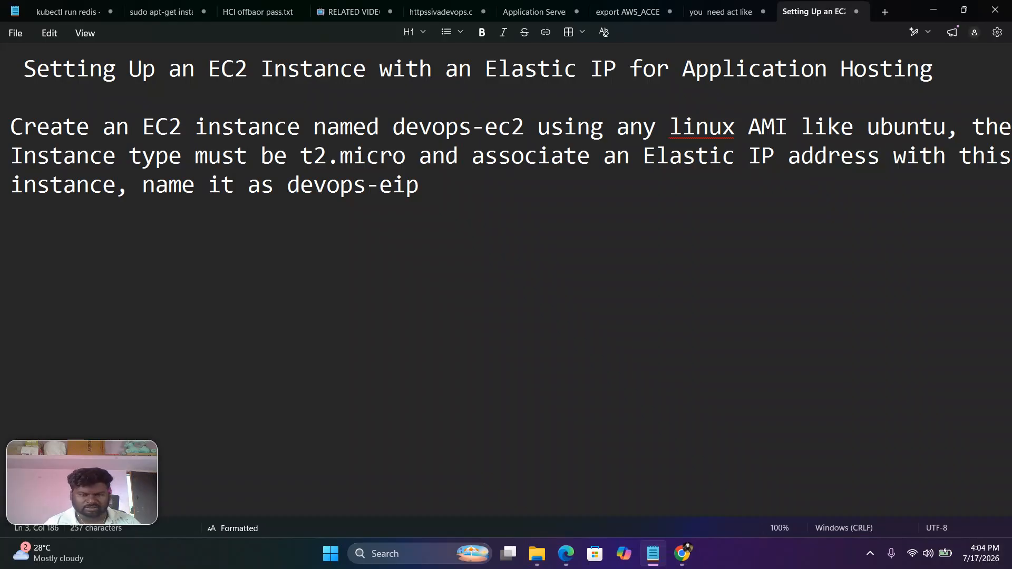
Step: Switch to the AWS console in Chrome, open the EC2 service and start launching a new instance
mouse_move(681, 554)
left_click(753, 484)
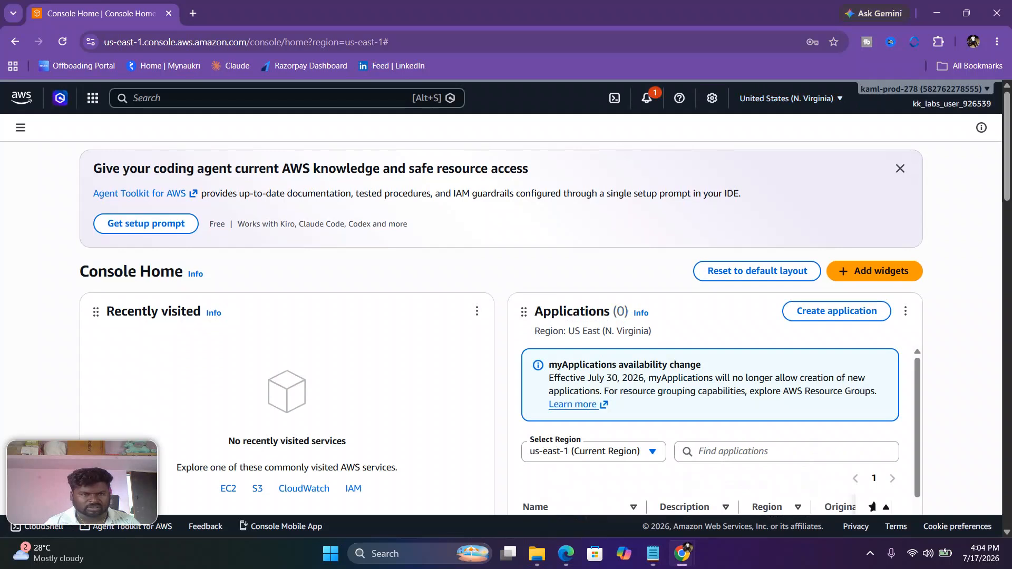
scroll(501, 316, "down", 2)
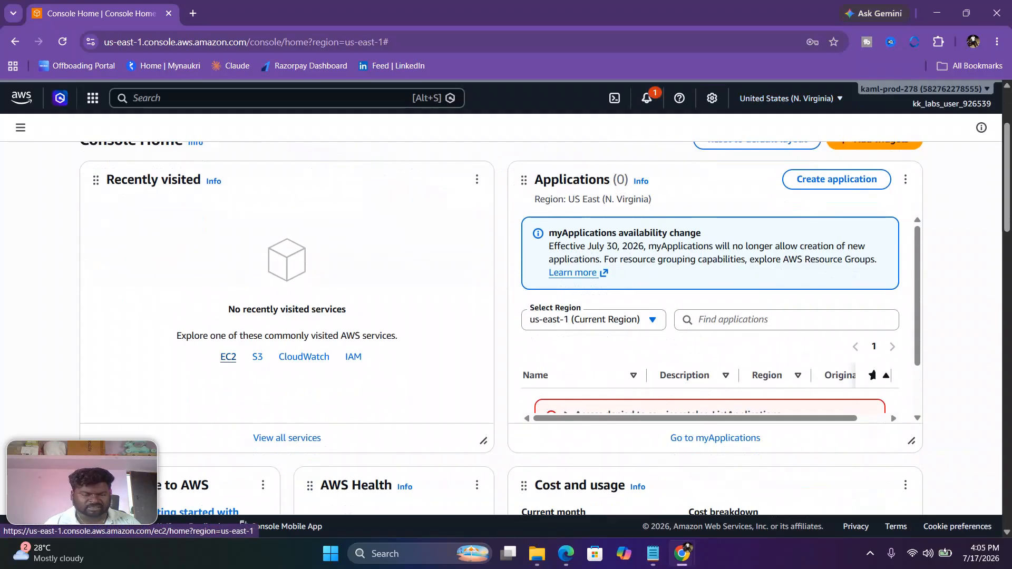
left_click(229, 357)
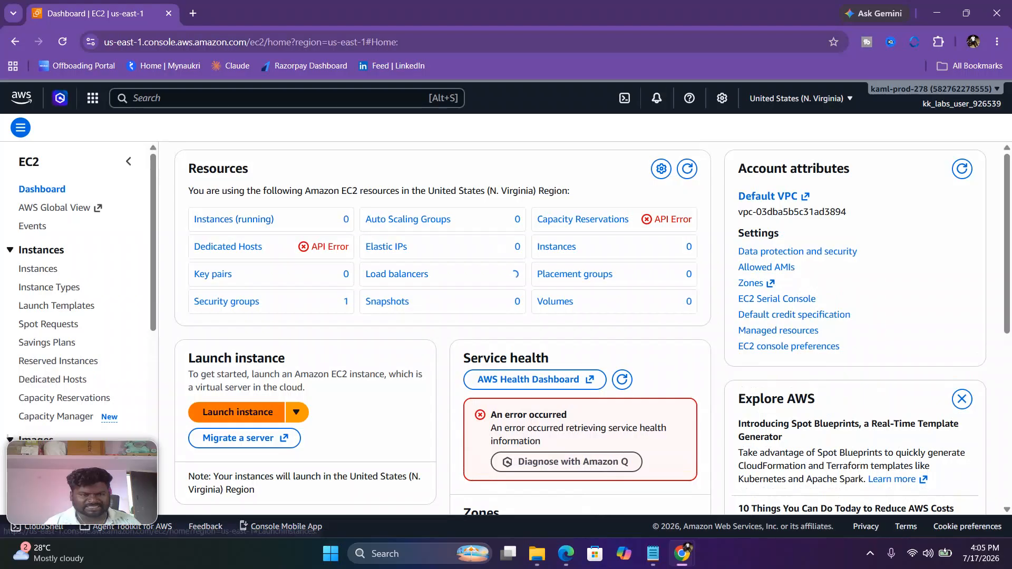
left_click(237, 412)
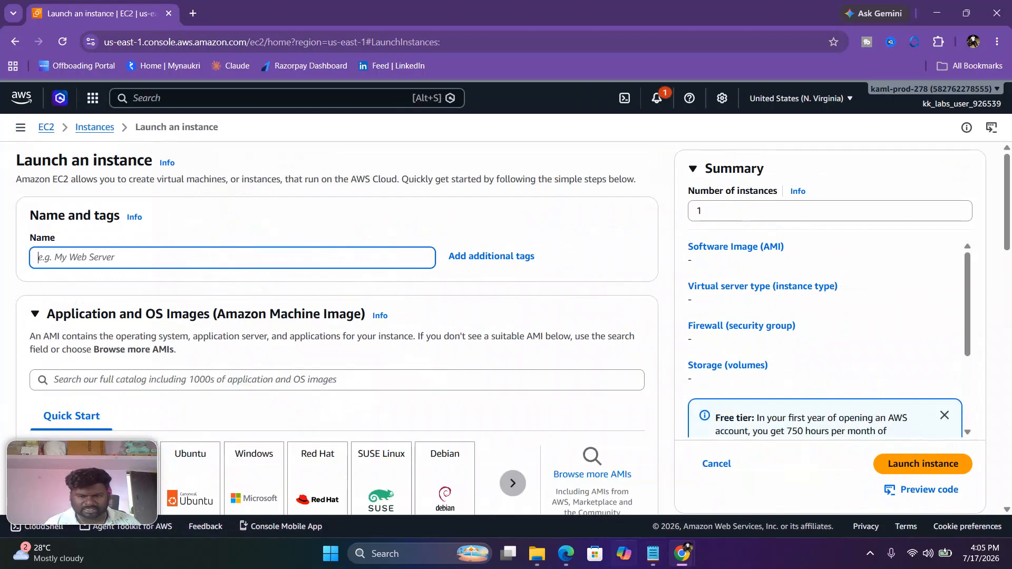
Step: Copy devops-ec2 from the Notepad task text into the instance's name and choose Ubuntu as its machine image
left_click(652, 553)
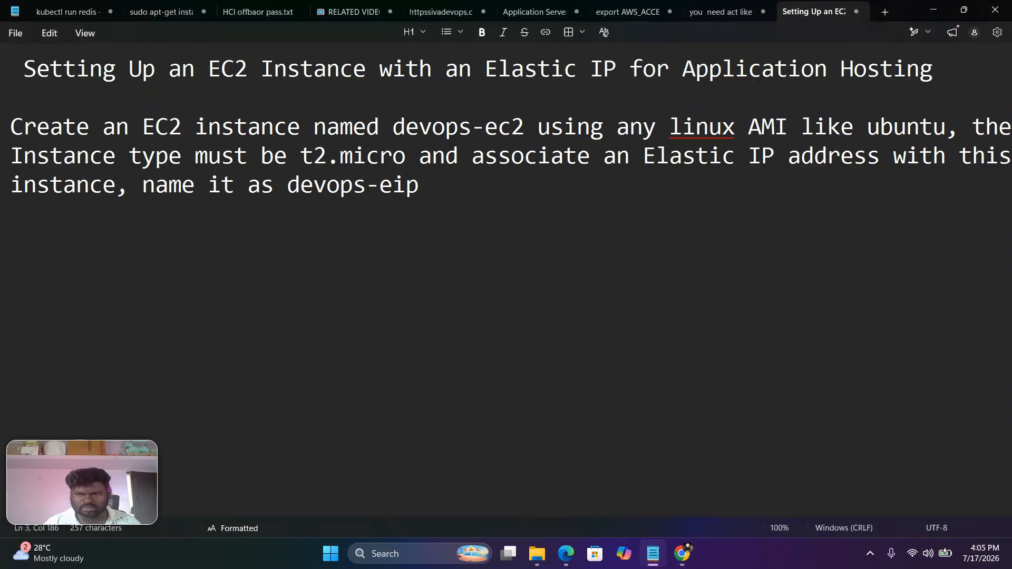
left_click_drag(393, 126, 523, 126)
right_click(507, 130)
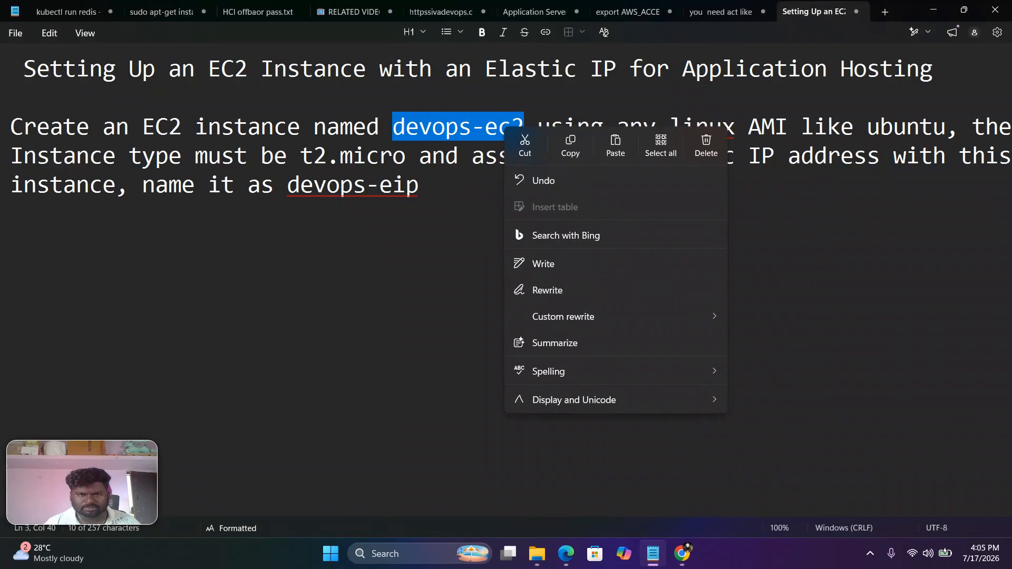
left_click(570, 146)
mouse_move(681, 553)
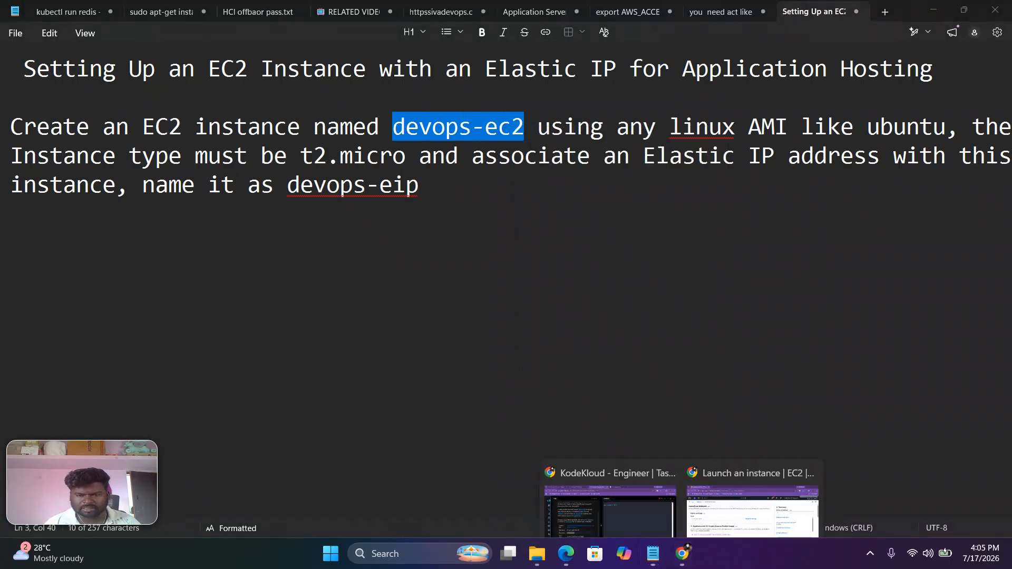
left_click(730, 486)
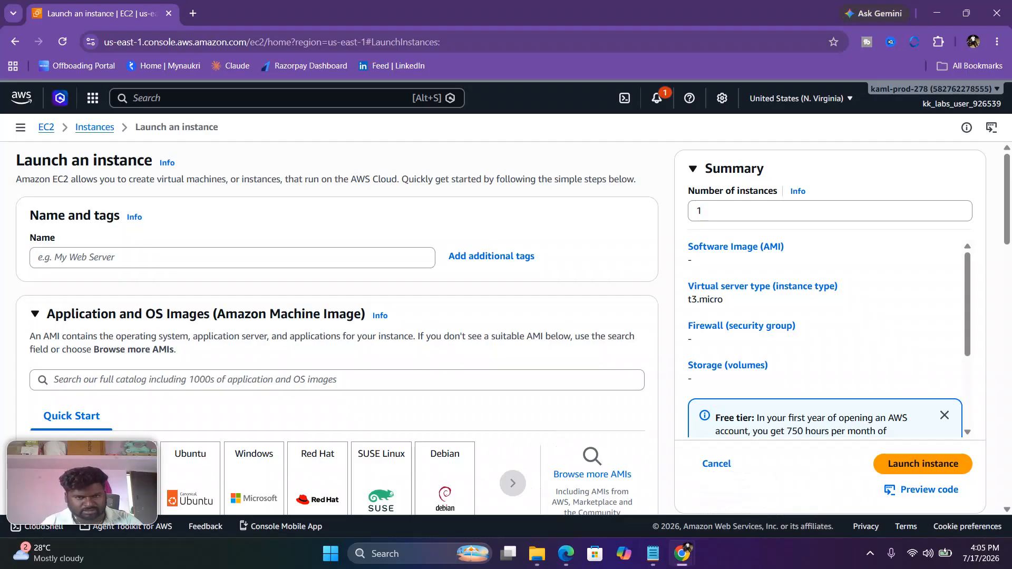
key("ctrl+v")
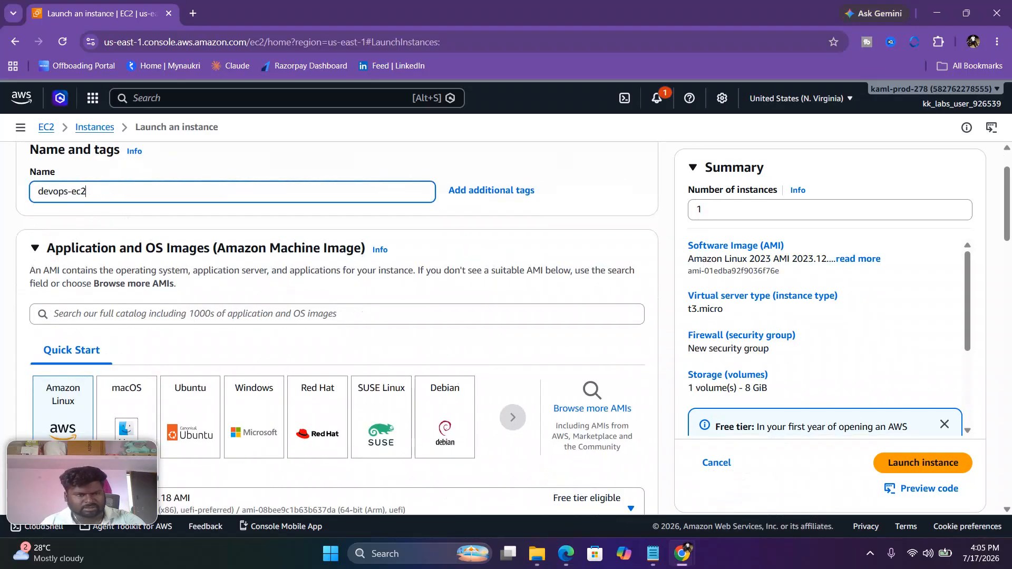
scroll(337, 327, "down", 2)
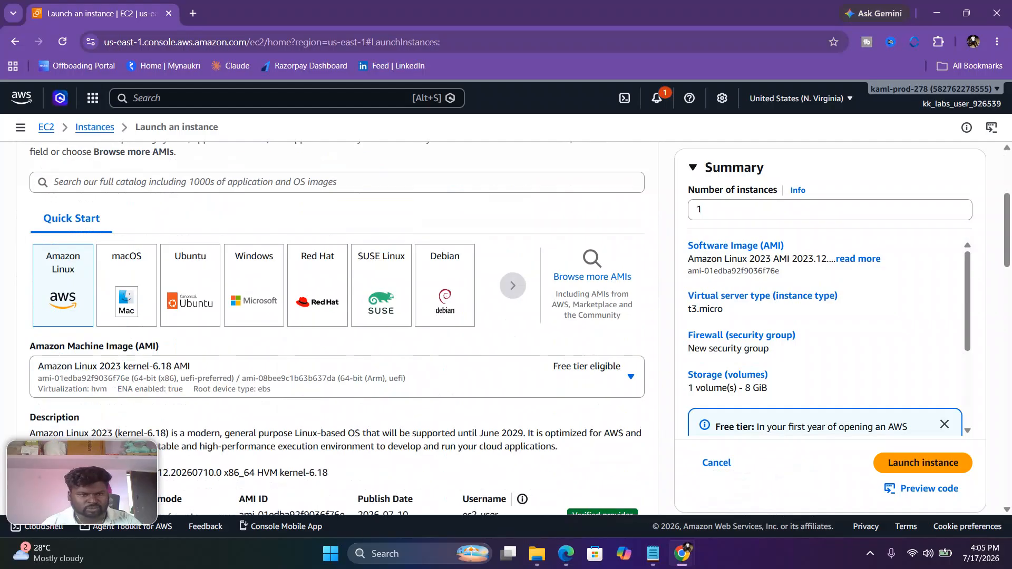
left_click(190, 285)
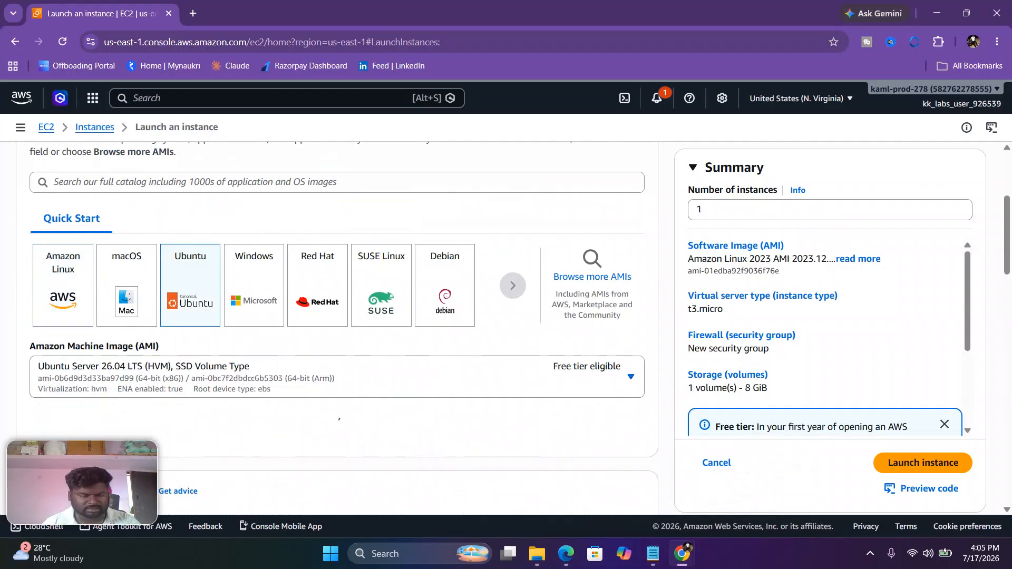
Step: Check the required instance type in the Notepad task text and set the new instance's type to t2.micro
scroll(337, 316, "down", 3)
scroll(337, 327, "down", 4)
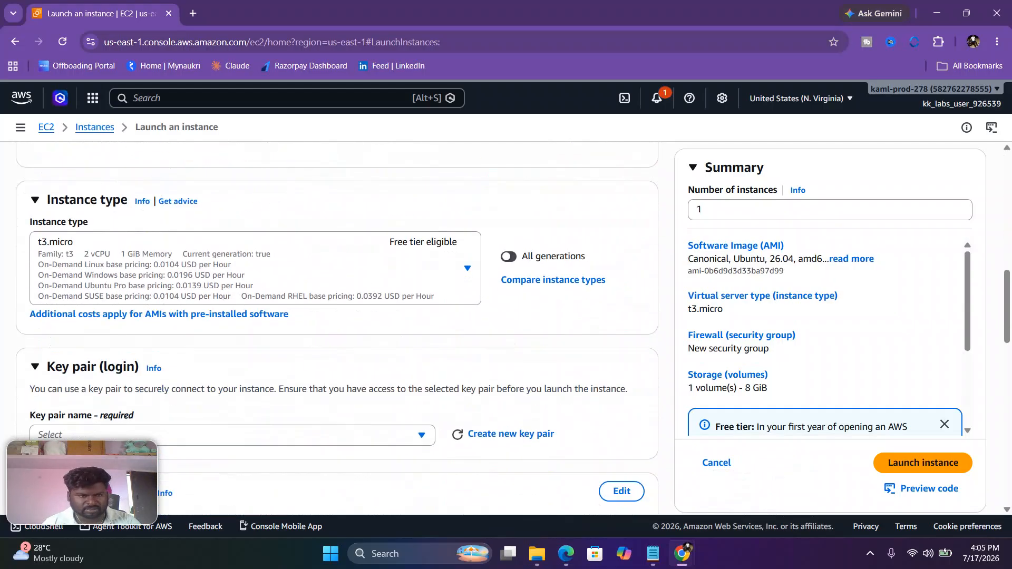
scroll(337, 327, "down", 4)
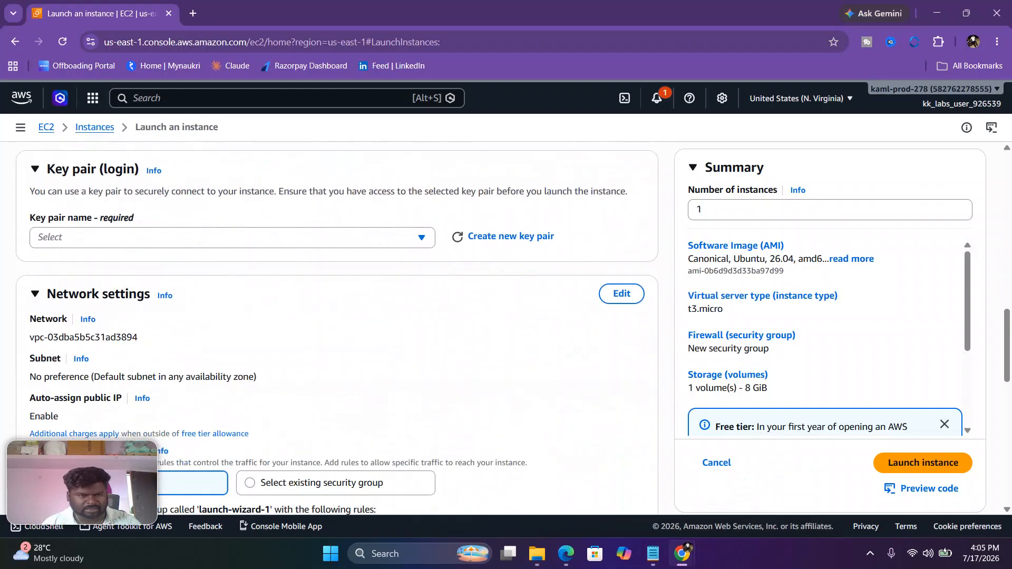
scroll(338, 327, "up", 4)
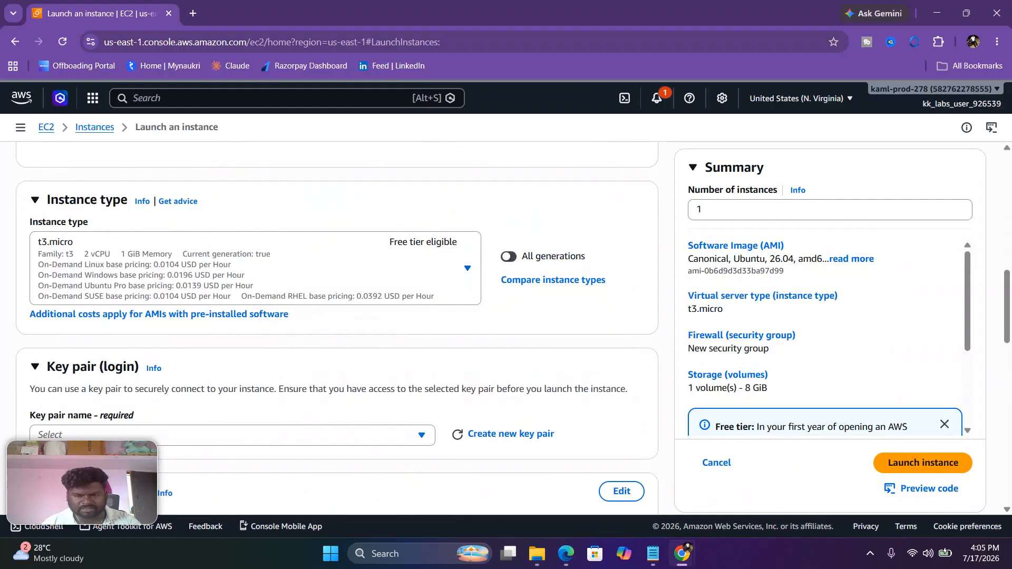
left_click(652, 553)
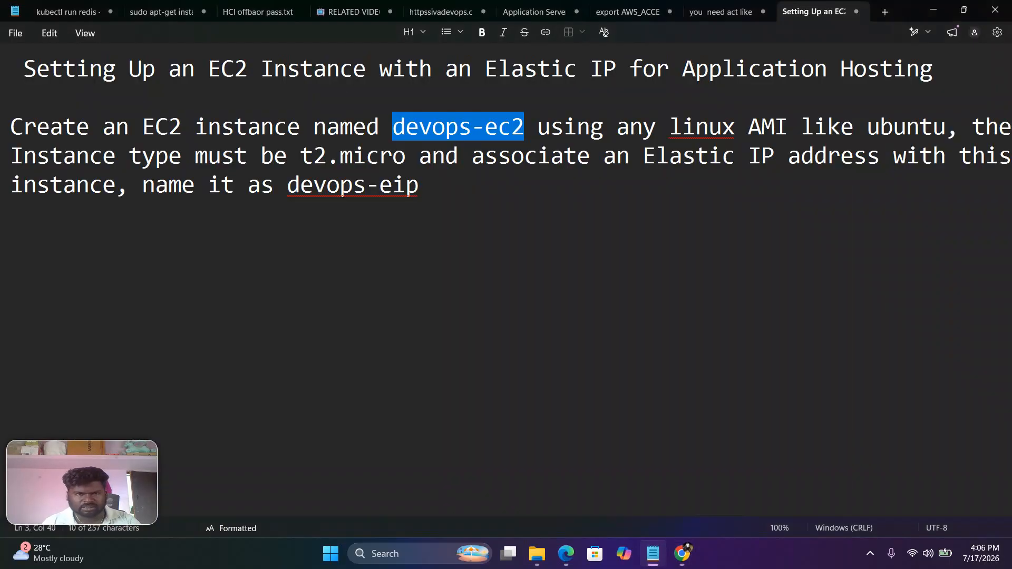
mouse_move(681, 553)
left_click(753, 485)
scroll(338, 327, "down", 1)
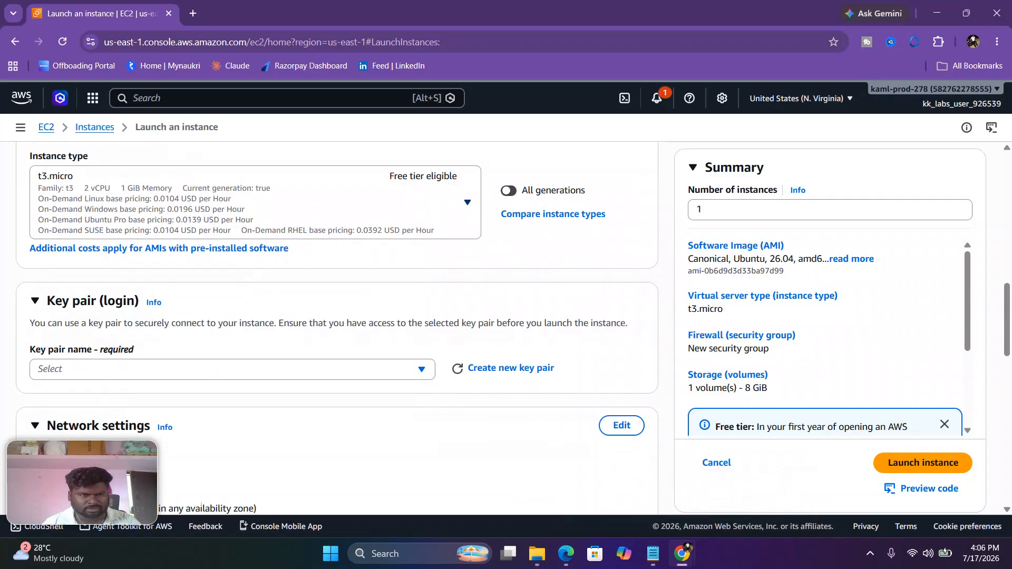
left_click(255, 202)
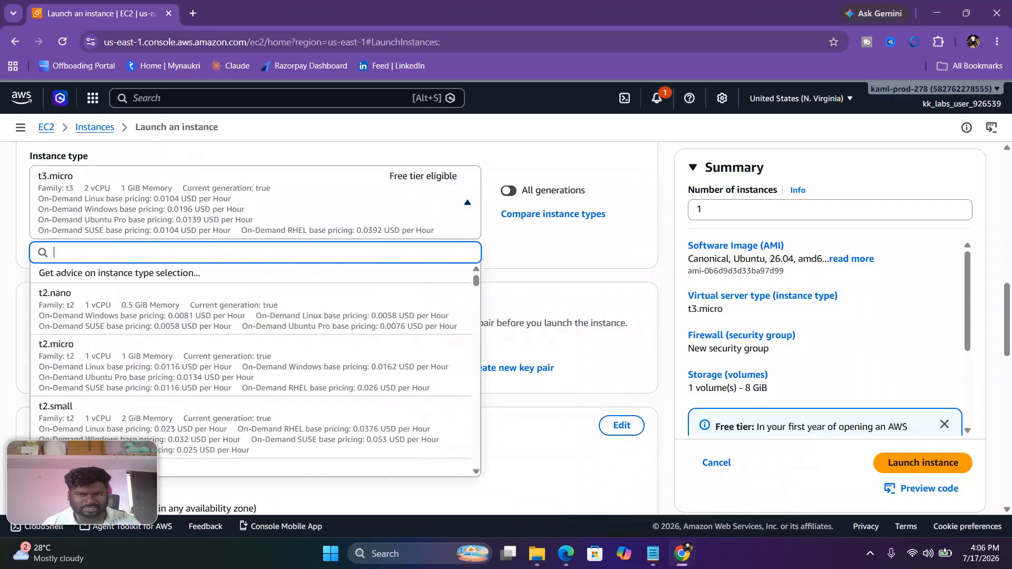
key("Down")
key("Down")
key("Down")
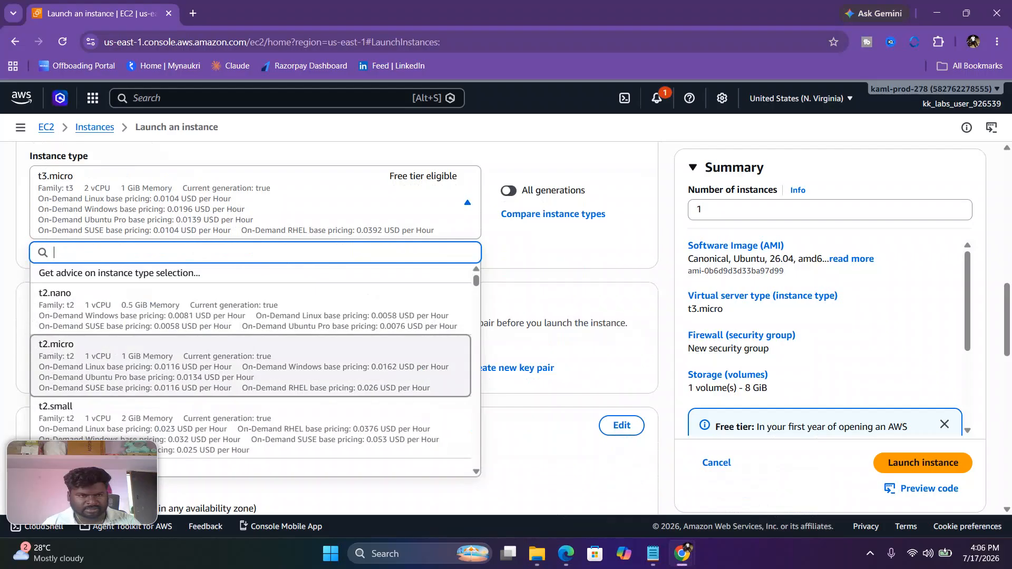
key("Return")
Step: Create an RSA key pair named devops-ec2 in .pem format for logging in to the instance
scroll(337, 327, "down", 1)
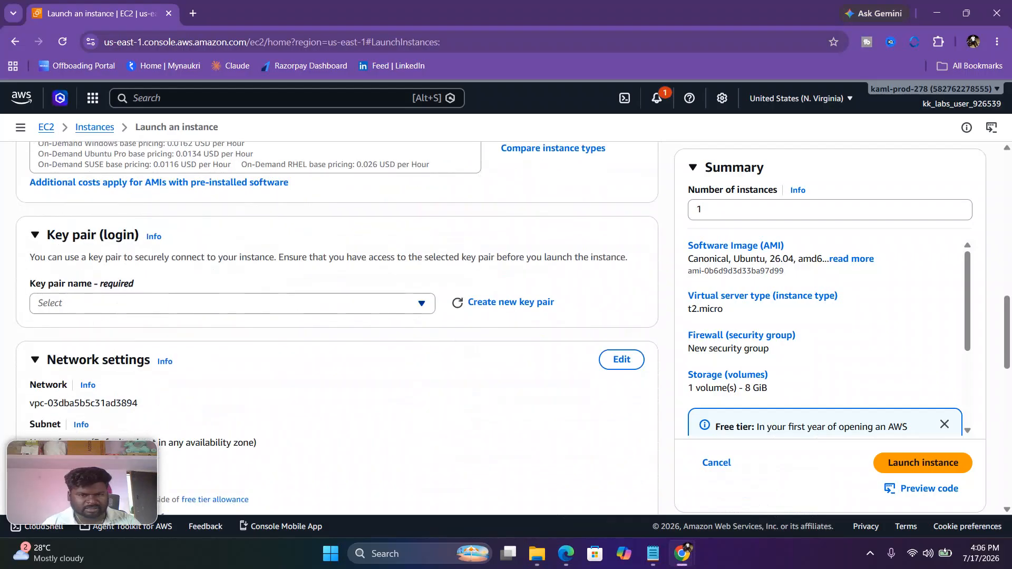
left_click(232, 303)
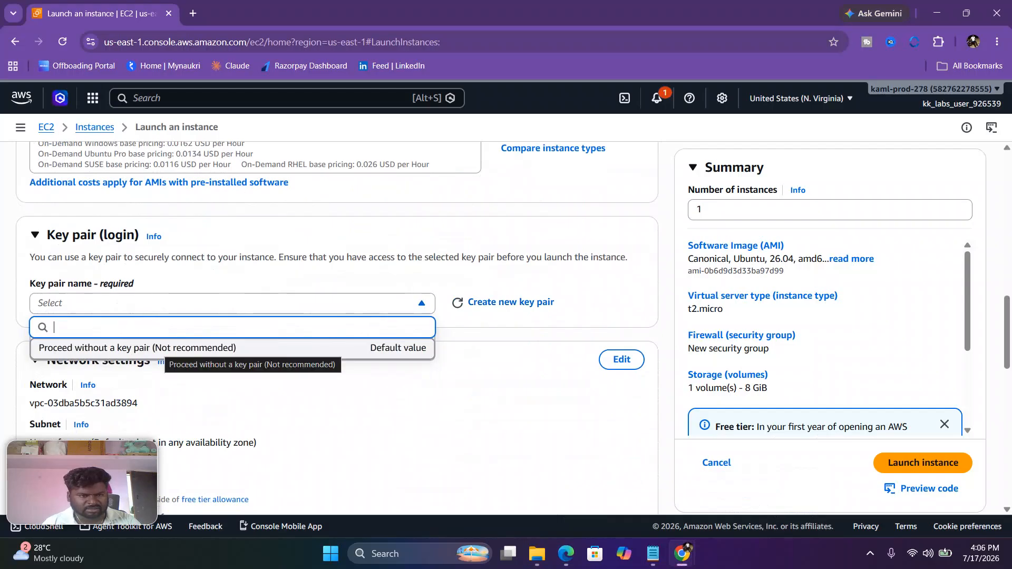
left_click(337, 304)
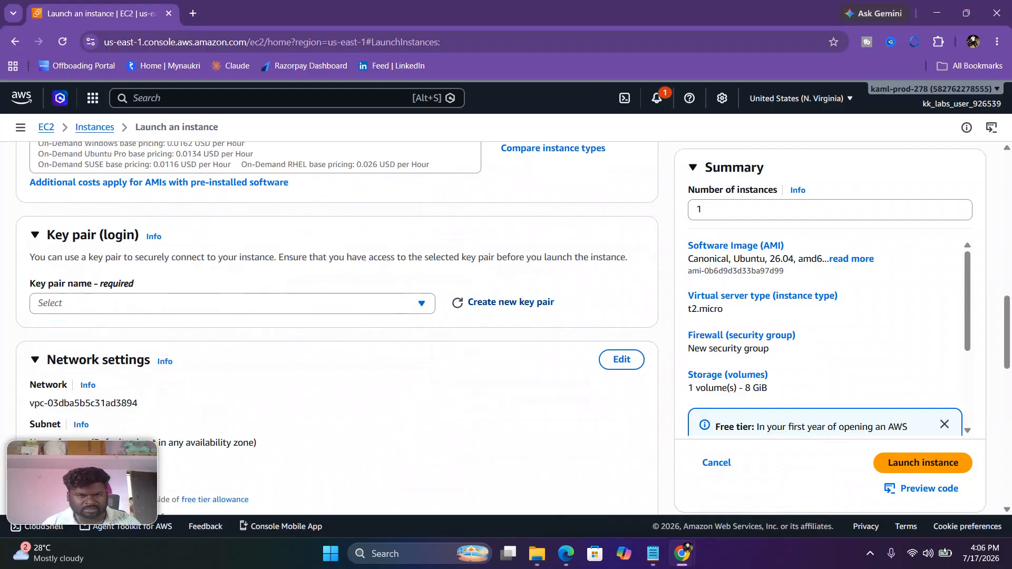
left_click(510, 302)
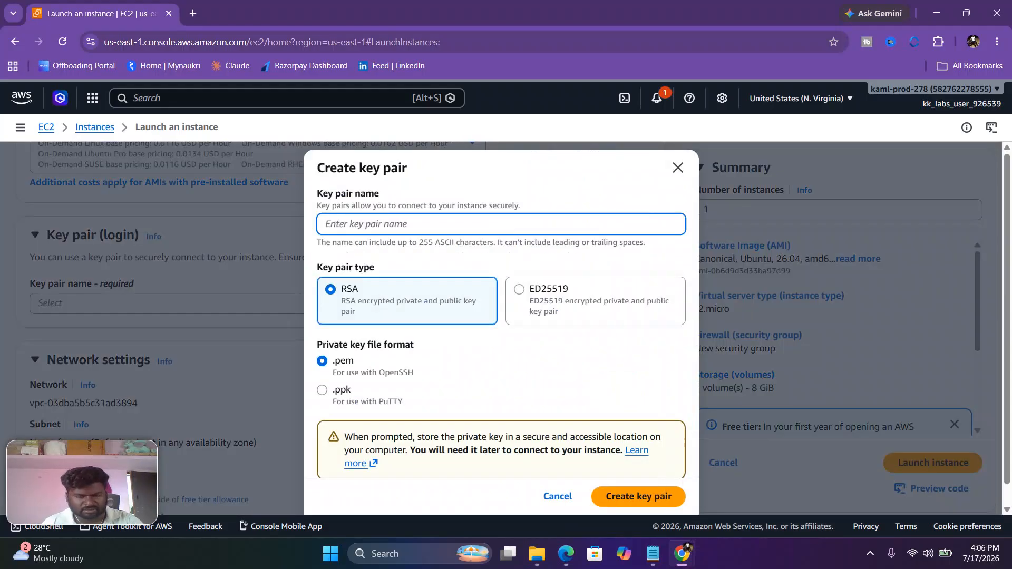
key("ctrl+v")
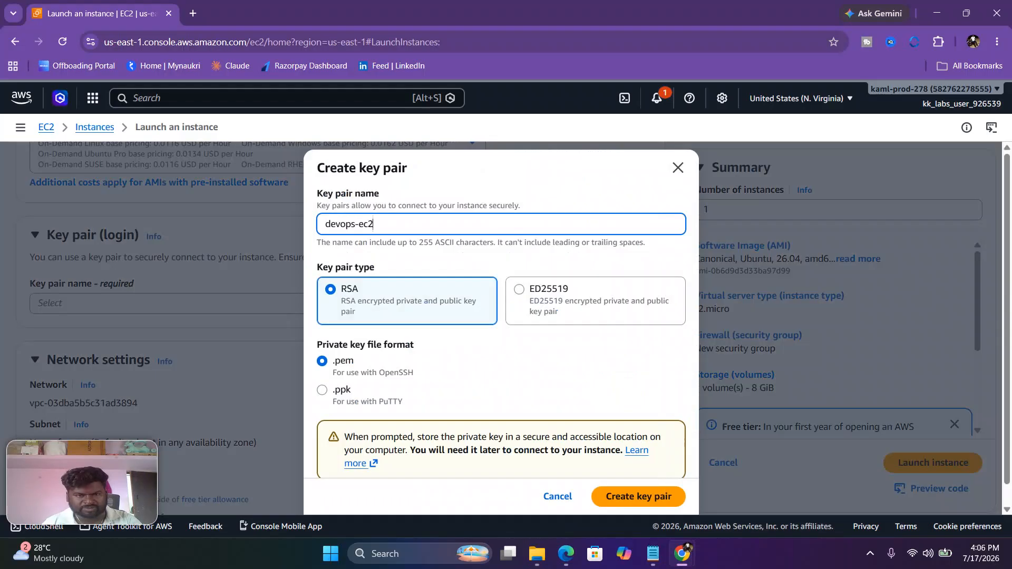
left_click(638, 496)
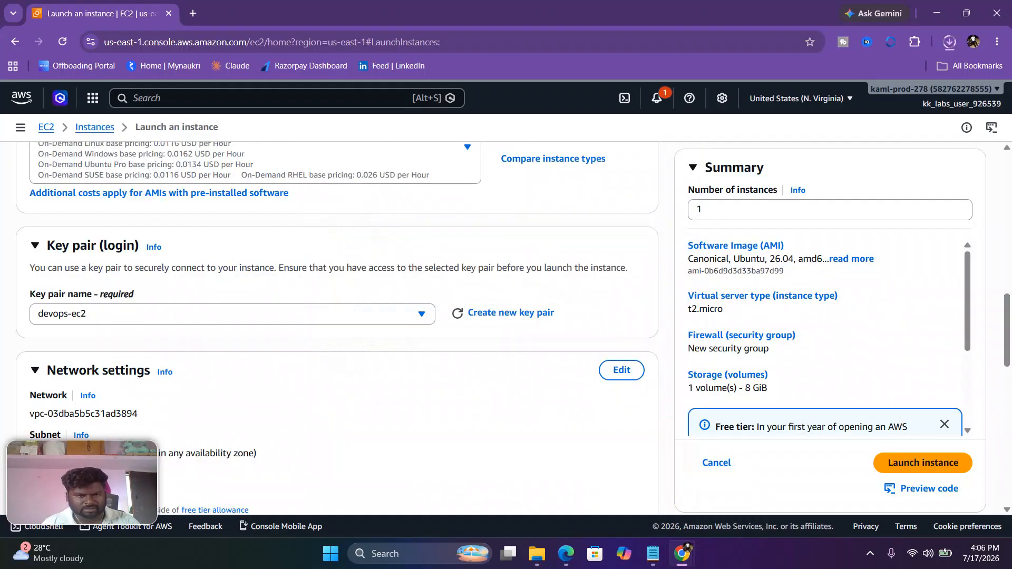
Step: Launch the instance with the default network and storage settings, and open it from the launch result
scroll(337, 316, "down", 12)
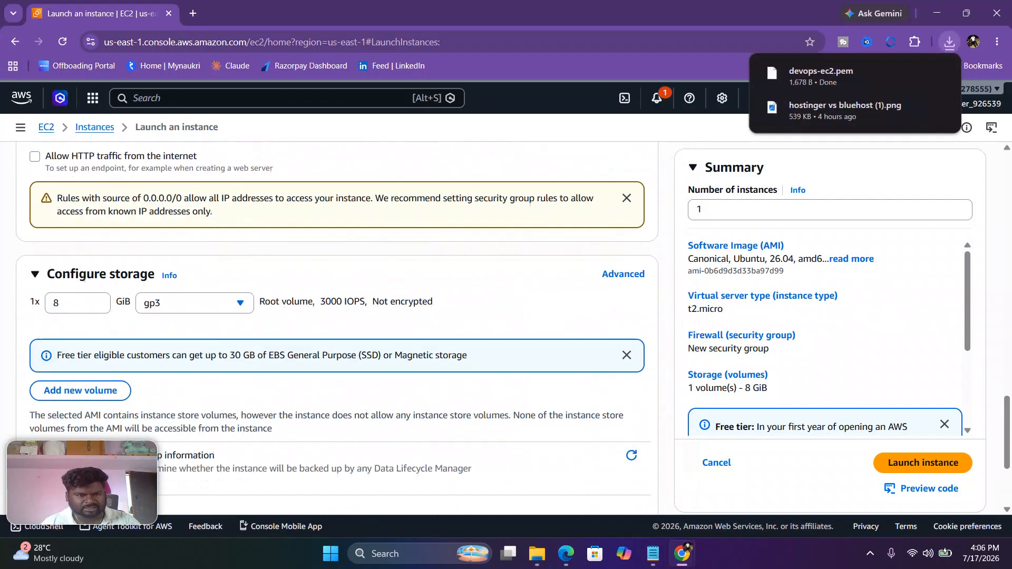
scroll(337, 317, "down", 1)
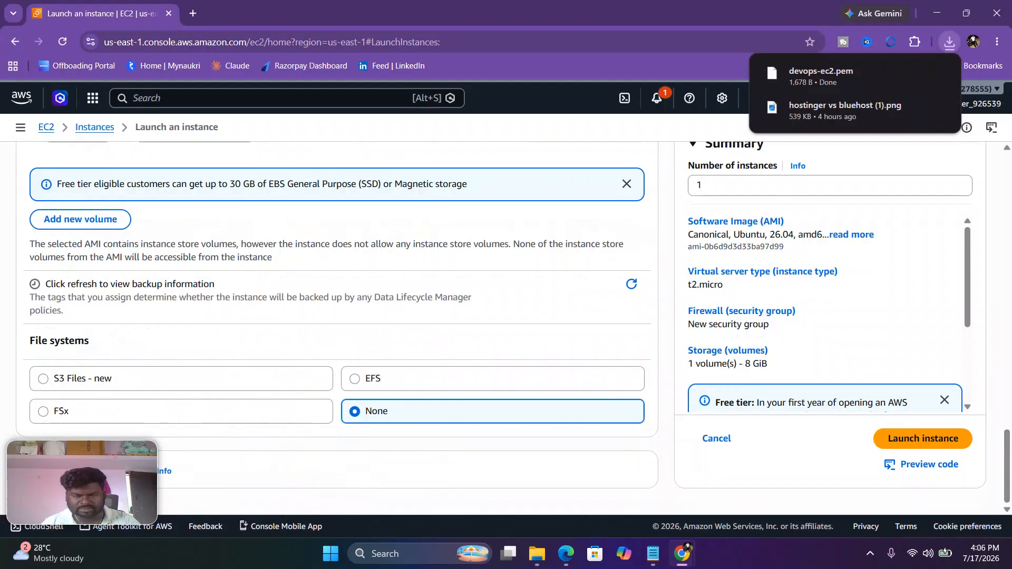
scroll(337, 317, "up", 1)
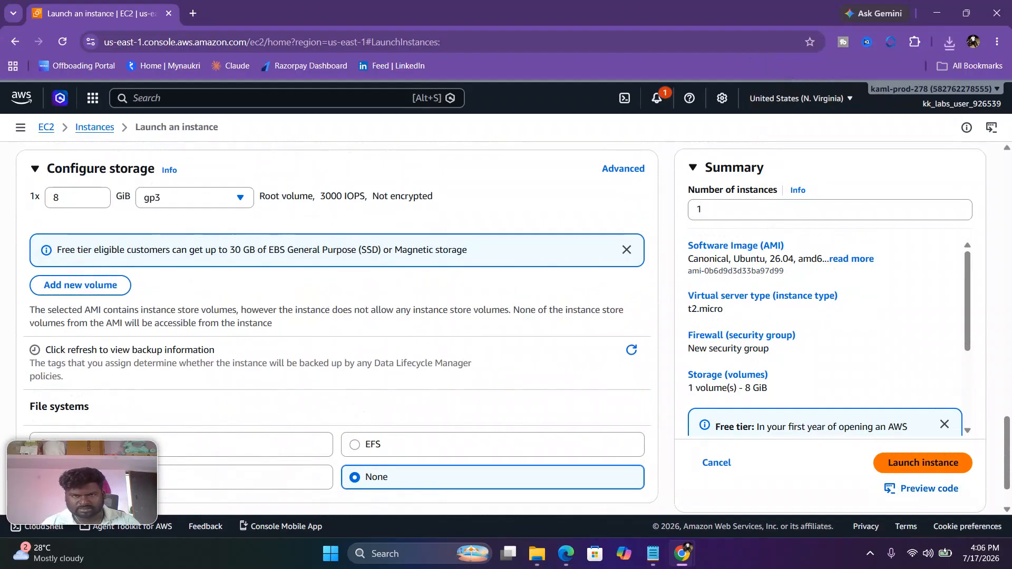
left_click(922, 462)
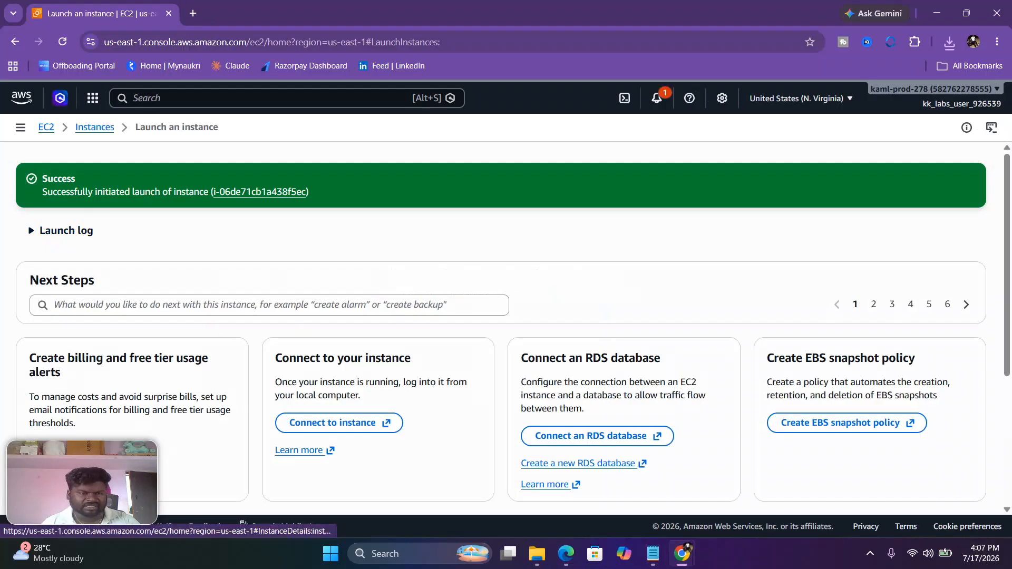
left_click(260, 191)
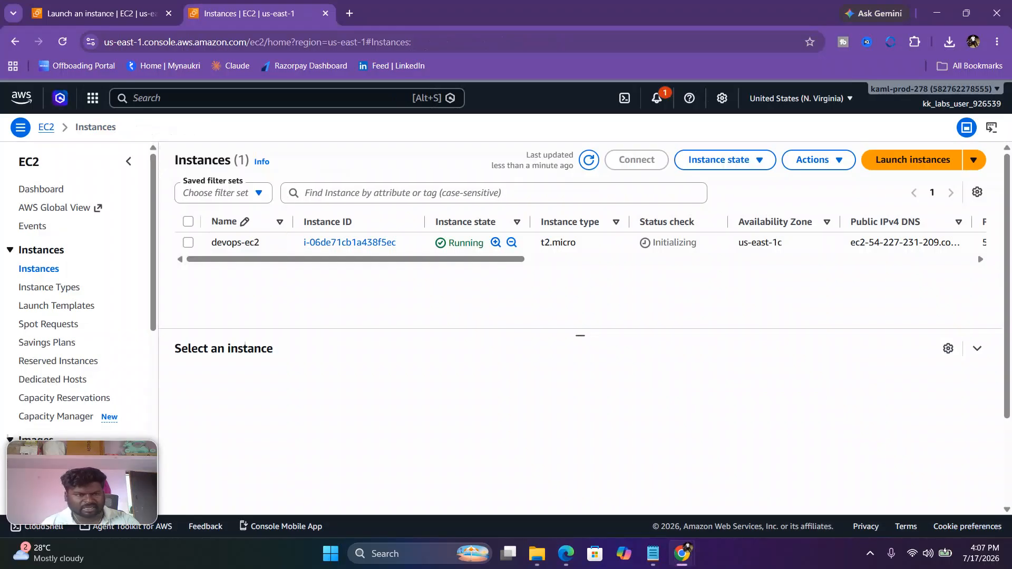
Step: Allocate a new Elastic IP address from Amazon's pool of IPv4 addresses in the us-east-1 network border group, without tags
scroll(48, 277, "down", 1)
scroll(42, 277, "down", 3)
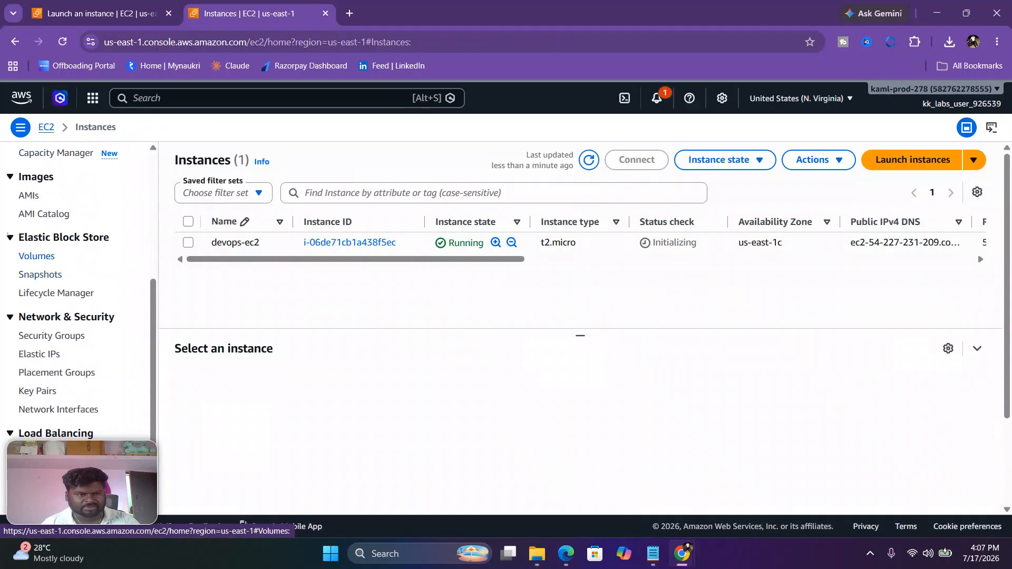
scroll(42, 273, "down", 2)
scroll(42, 274, "up", 2)
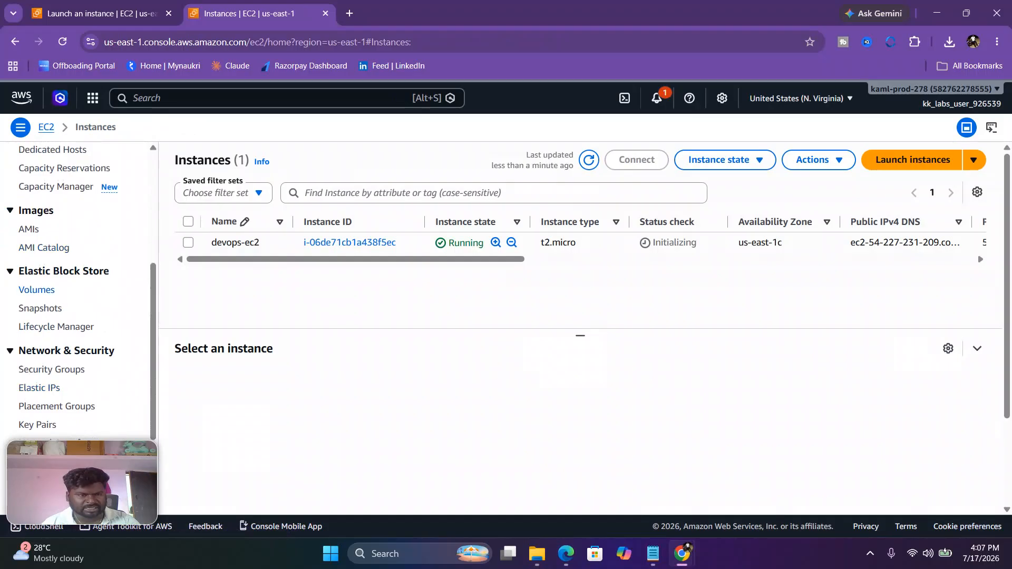
scroll(42, 274, "down", 2)
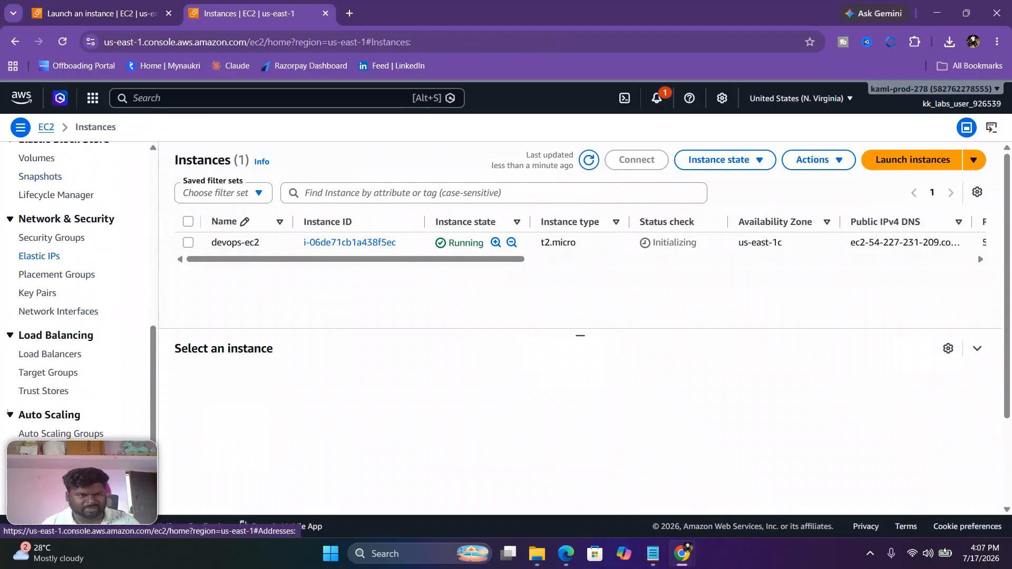
left_click(40, 256)
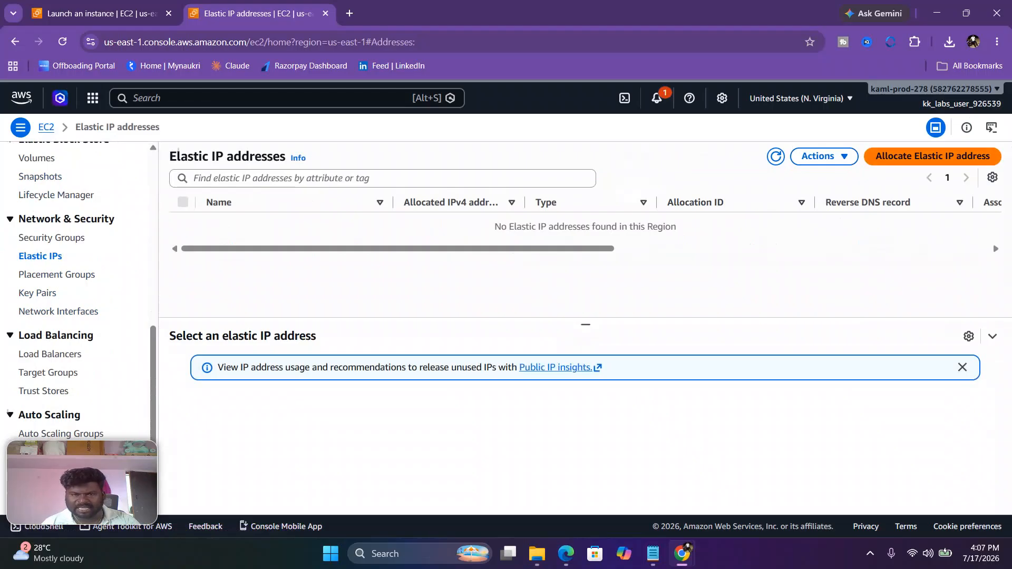
left_click(933, 156)
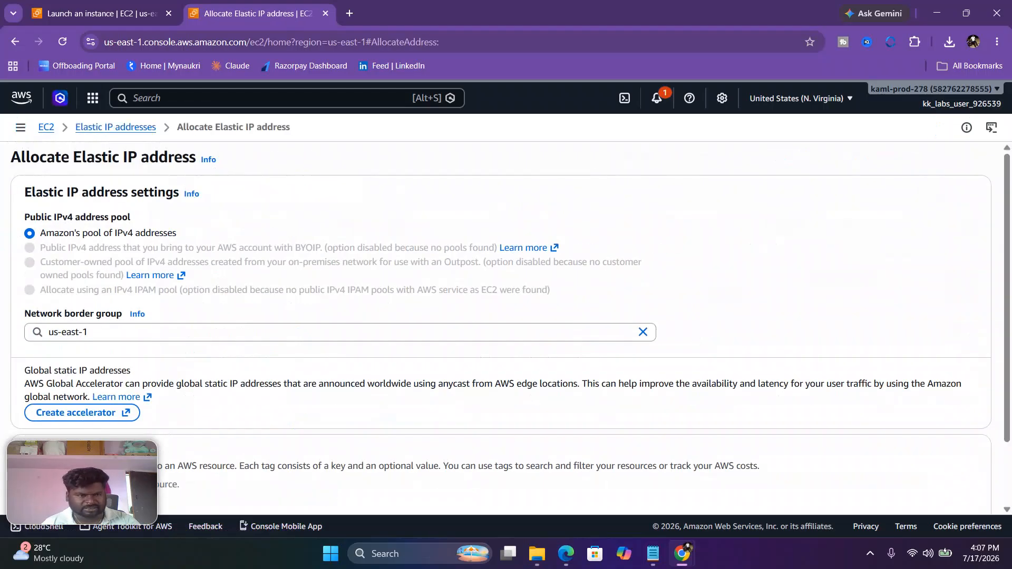
scroll(506, 326, "down", 2)
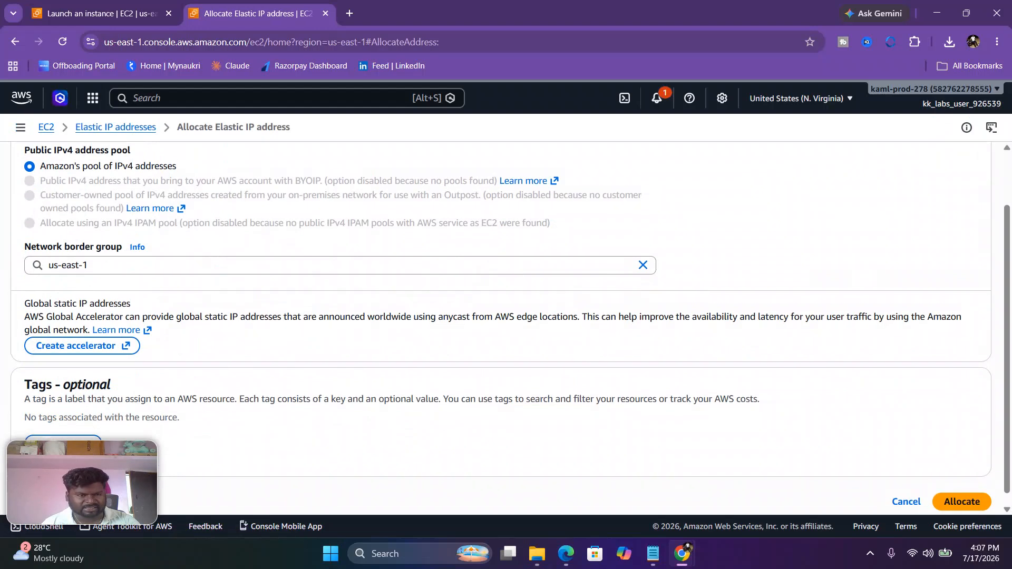
scroll(506, 327, "down", 1)
left_click(960, 489)
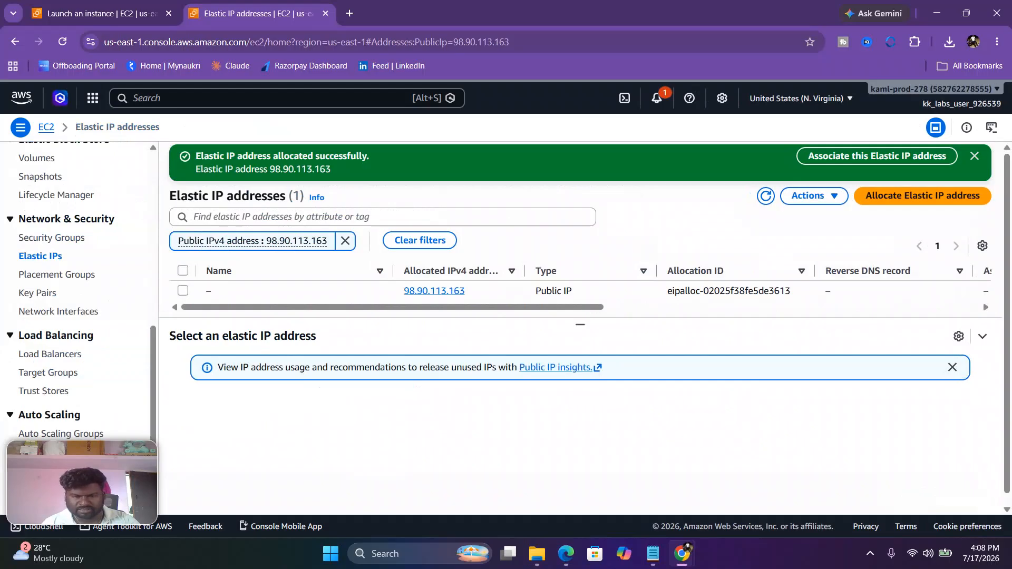
Step: Copy devops-eip from the Notepad task text and save it as the name of the newly allocated Elastic IP in the AWS console
key("alt+Tab")
left_click(419, 184)
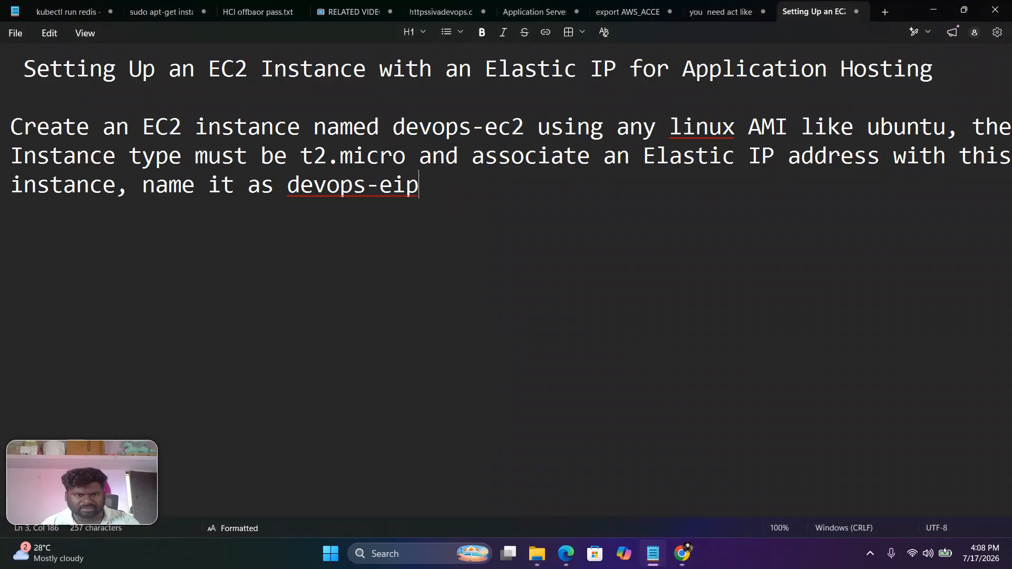
left_click_drag(287, 184, 419, 184)
left_click_drag(419, 185, 288, 185)
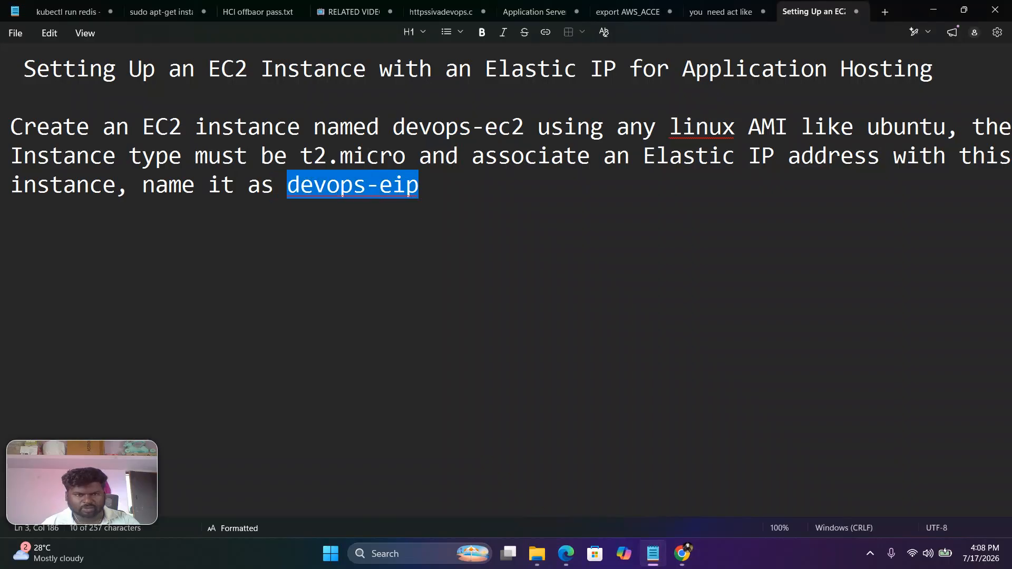
right_click(293, 190)
left_click(354, 236)
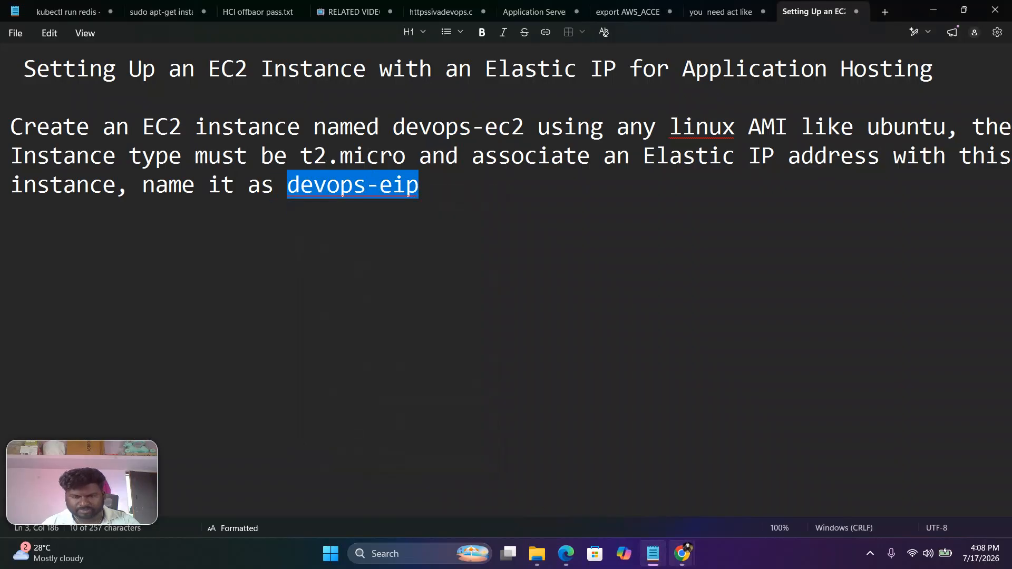
left_click(682, 553)
left_click(749, 485)
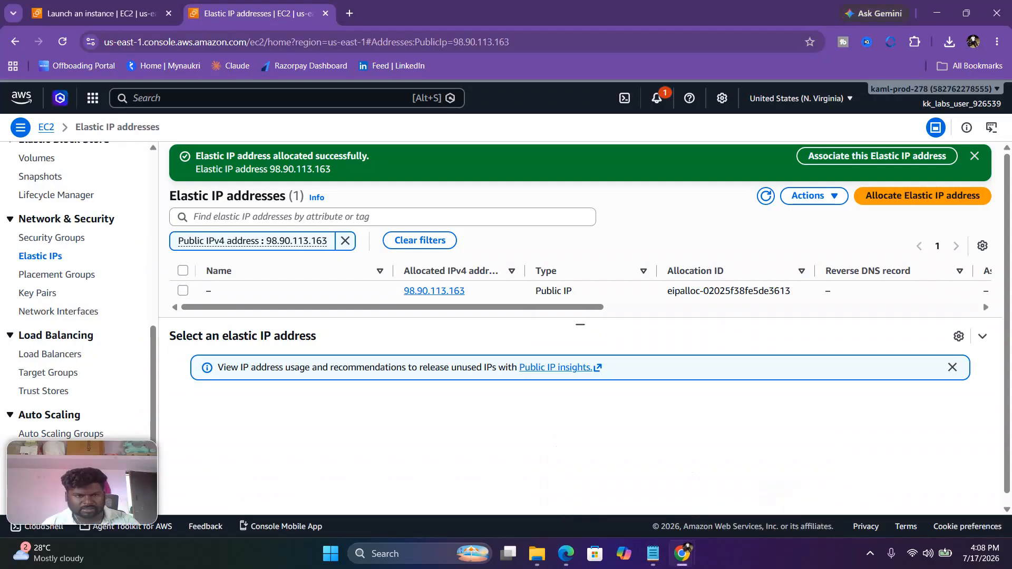
left_click(220, 291)
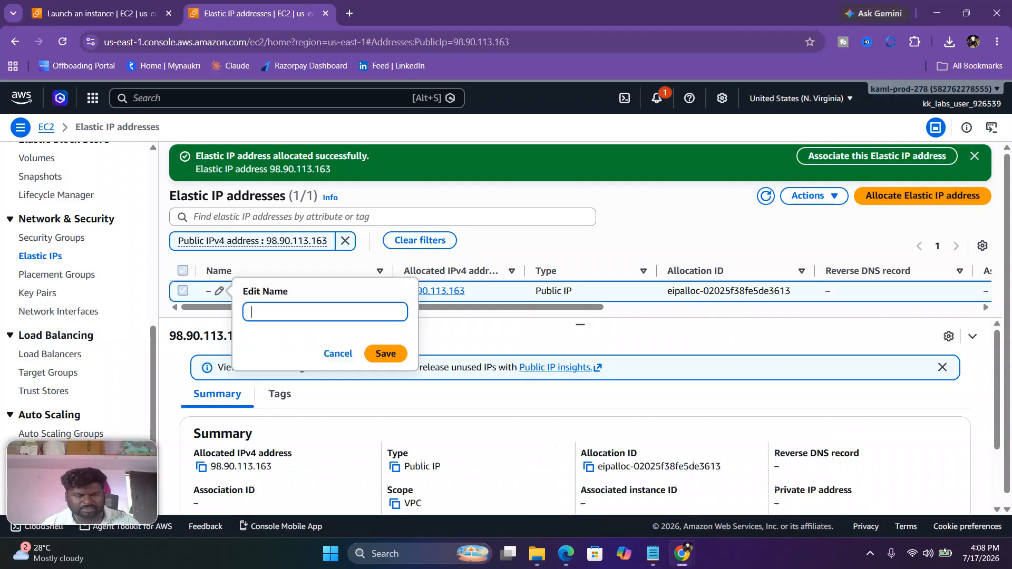
key("ctrl+v")
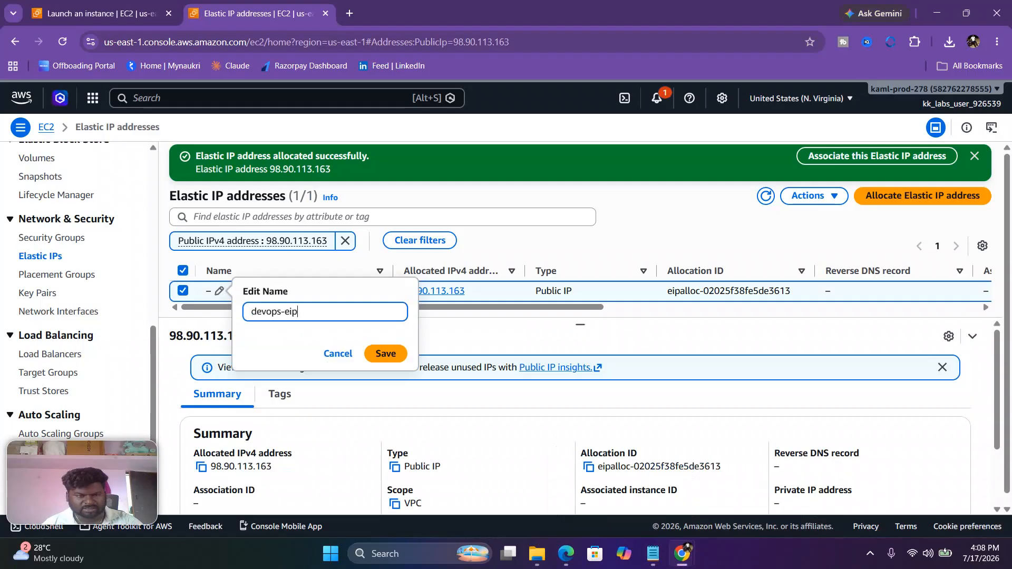
key("Return")
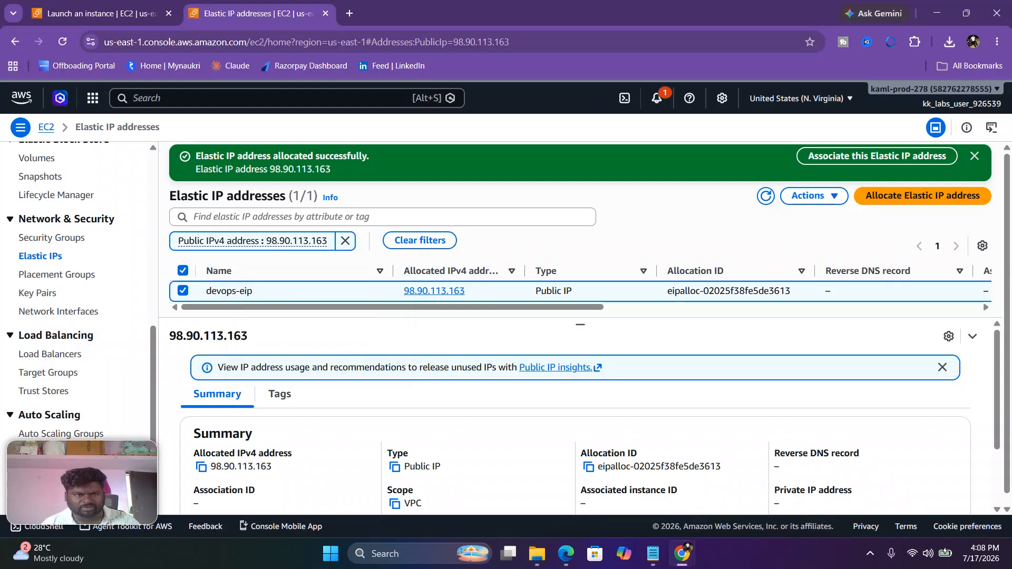
Step: Open the EC2 instances list and reload it to look at the status check of devops-ec2
scroll(64, 306, "up", 4)
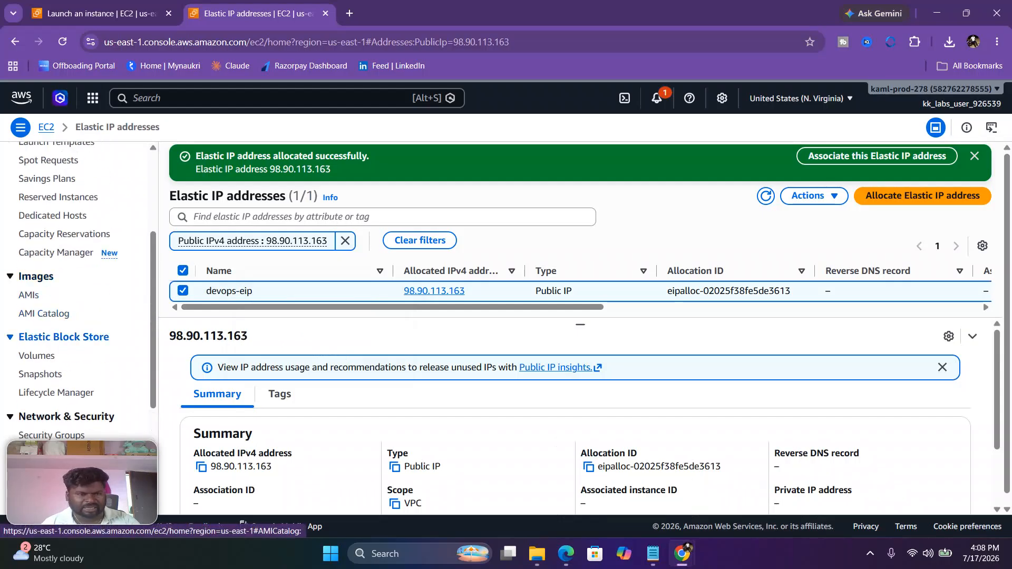
scroll(63, 306, "up", 3)
left_click(37, 268)
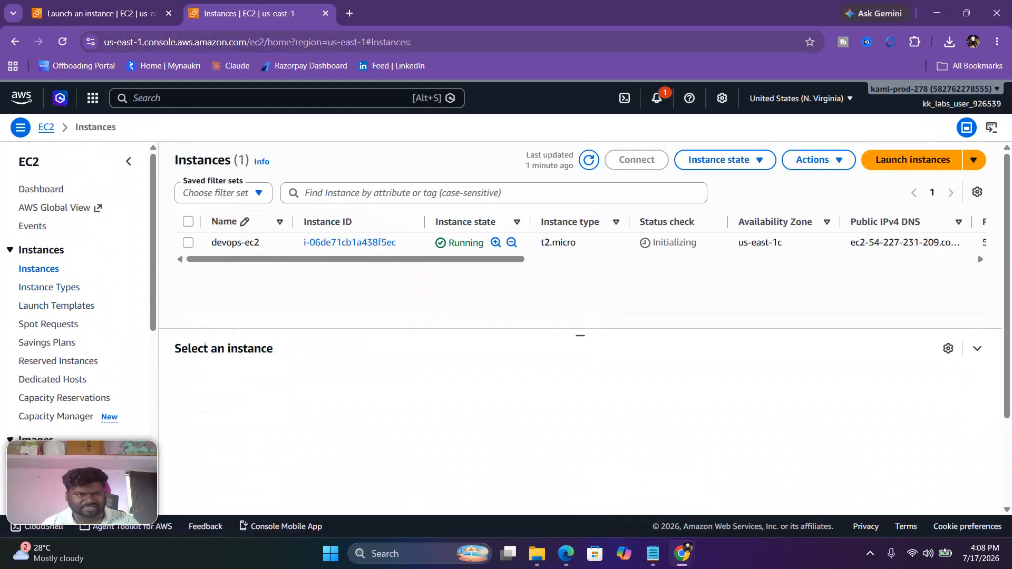
left_click(62, 41)
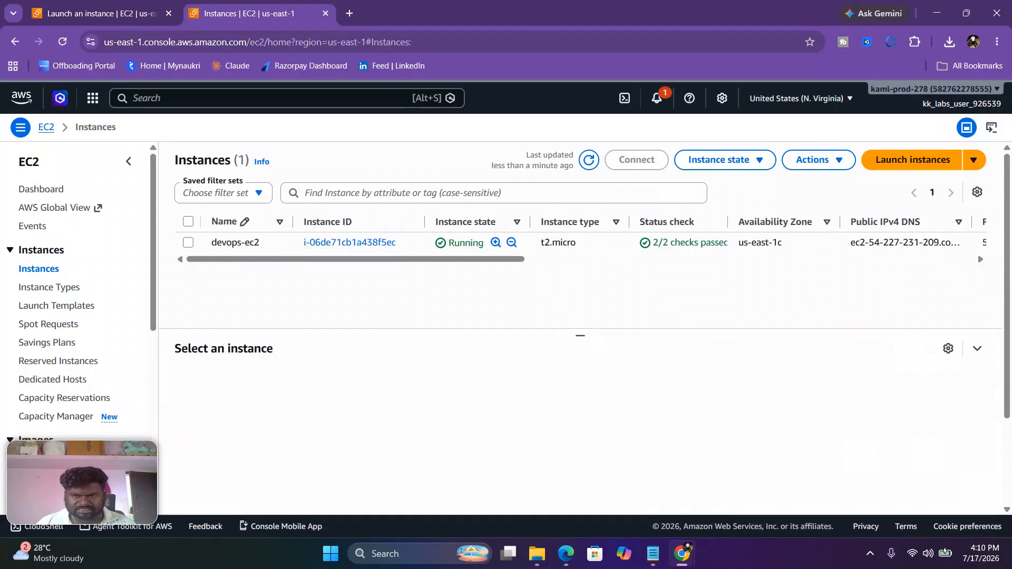
Step: Return to the Elastic IP addresses list and reload it
scroll(55, 284, "down", 3)
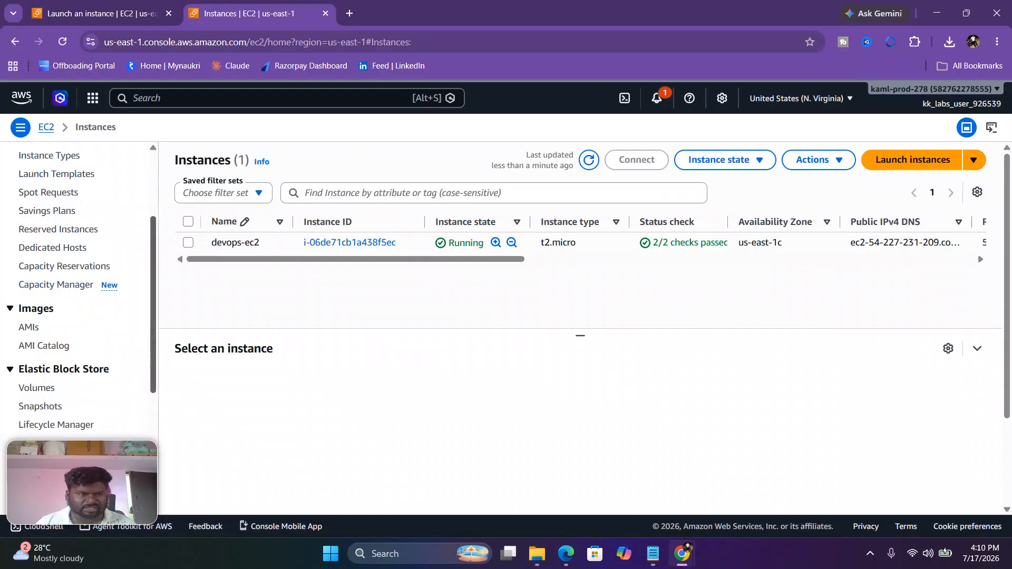
scroll(56, 263, "down", 3)
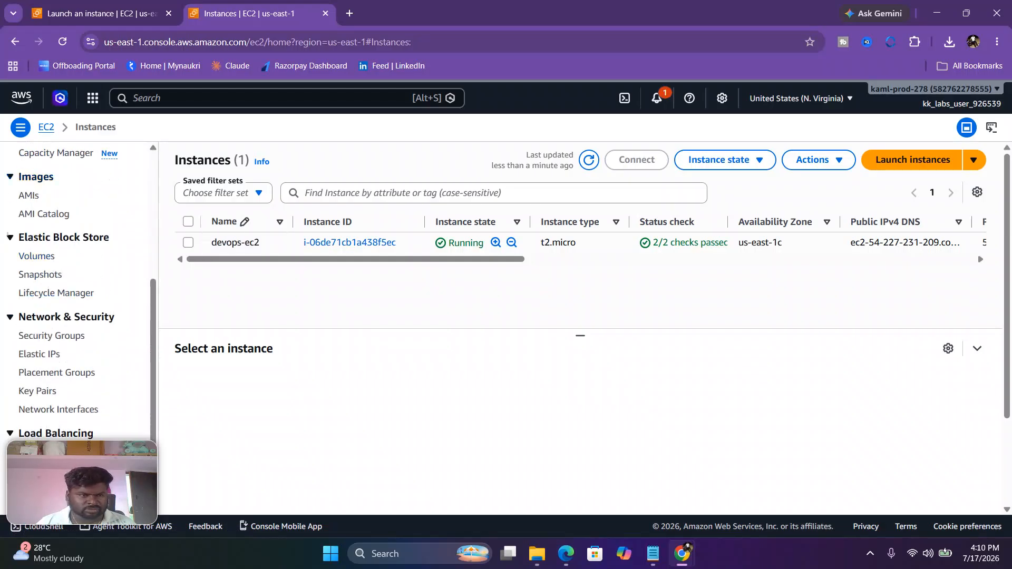
scroll(55, 287, "down", 2)
left_click(39, 288)
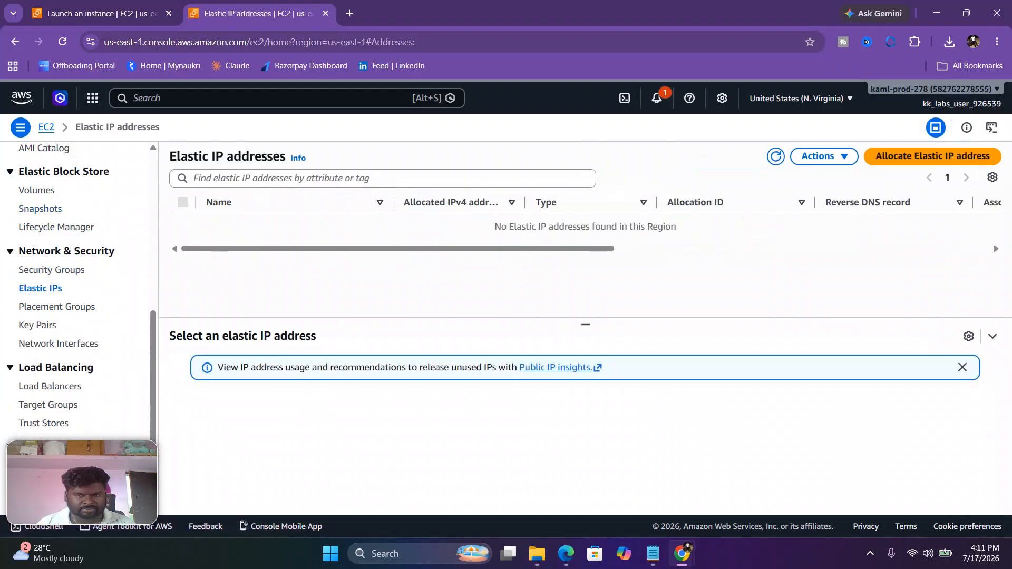
key("F5")
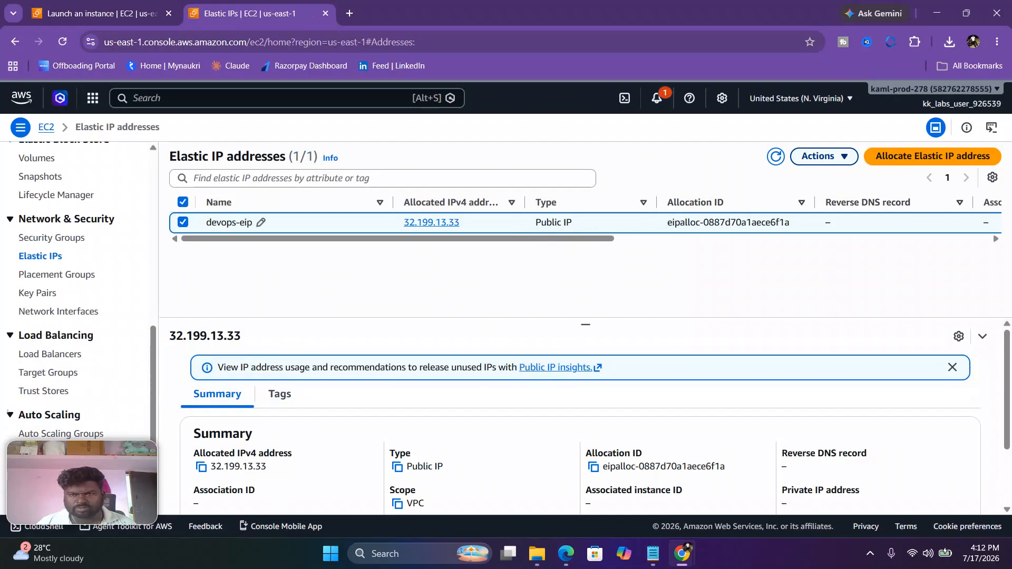
Step: Associate the devops-eip Elastic IP with the running devops-ec2 instance, using Instance as the resource type and leaving the private IP address unspecified
left_click(823, 156)
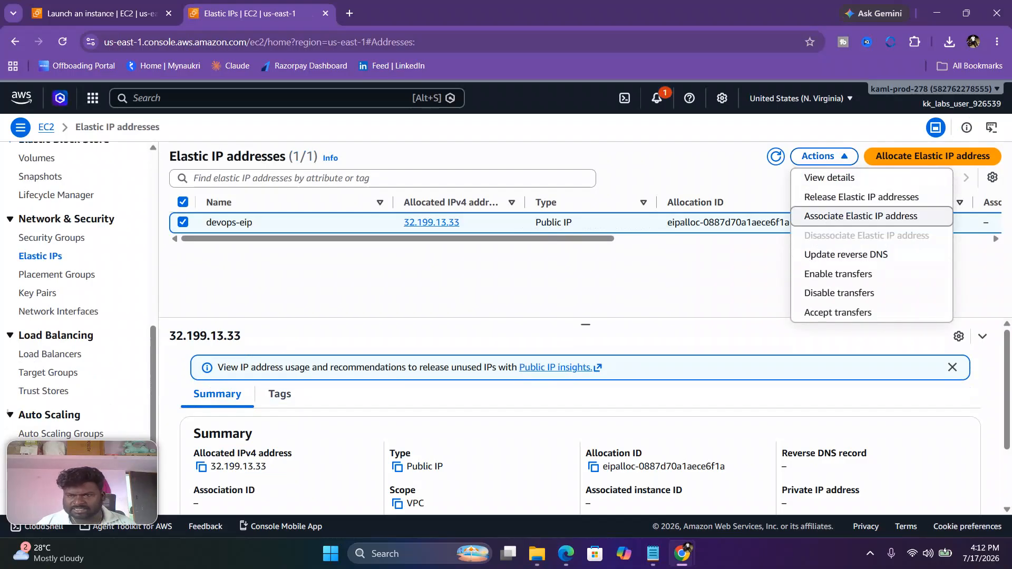
left_click(861, 216)
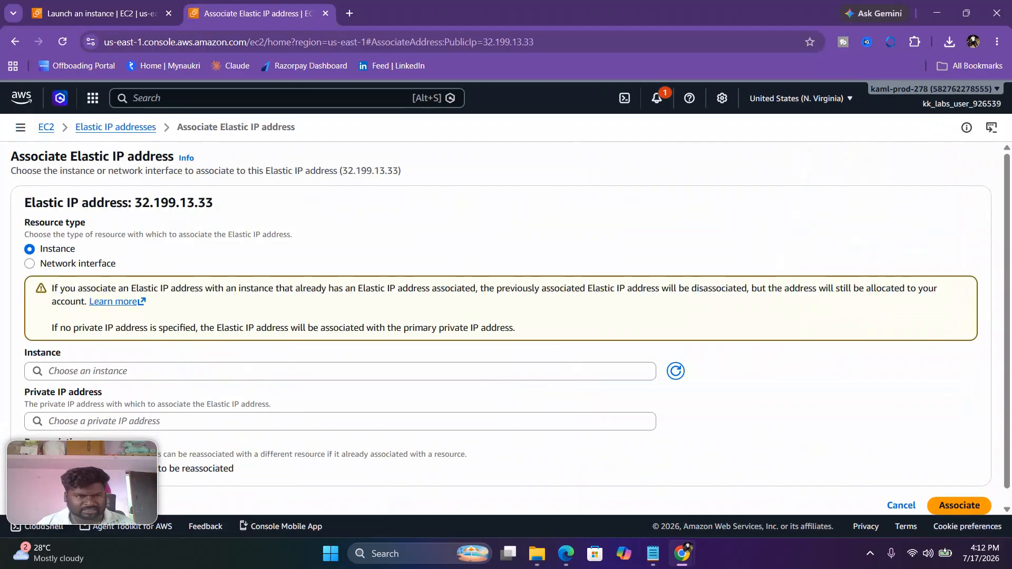
scroll(510, 332, "down", 1)
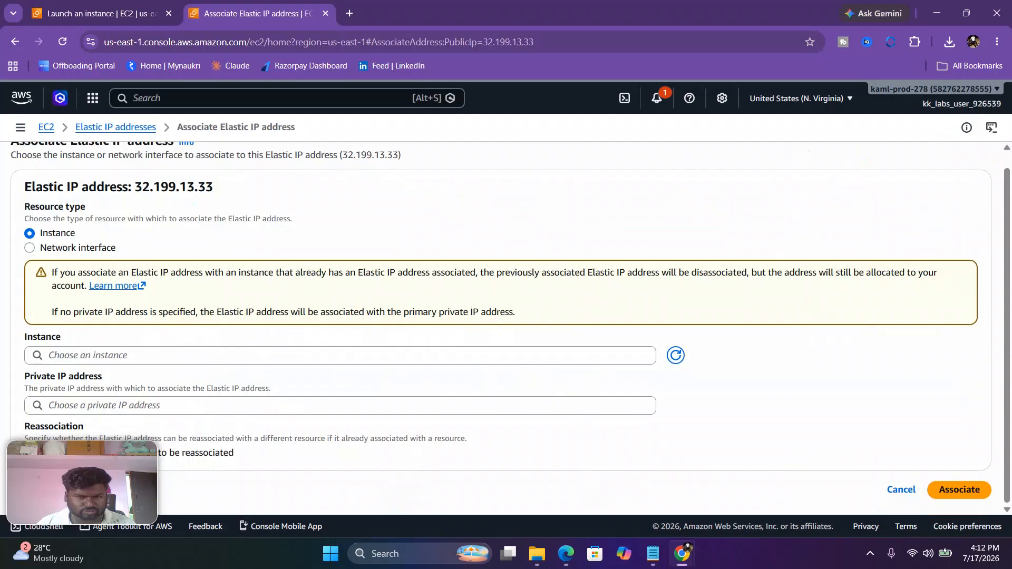
left_click(340, 355)
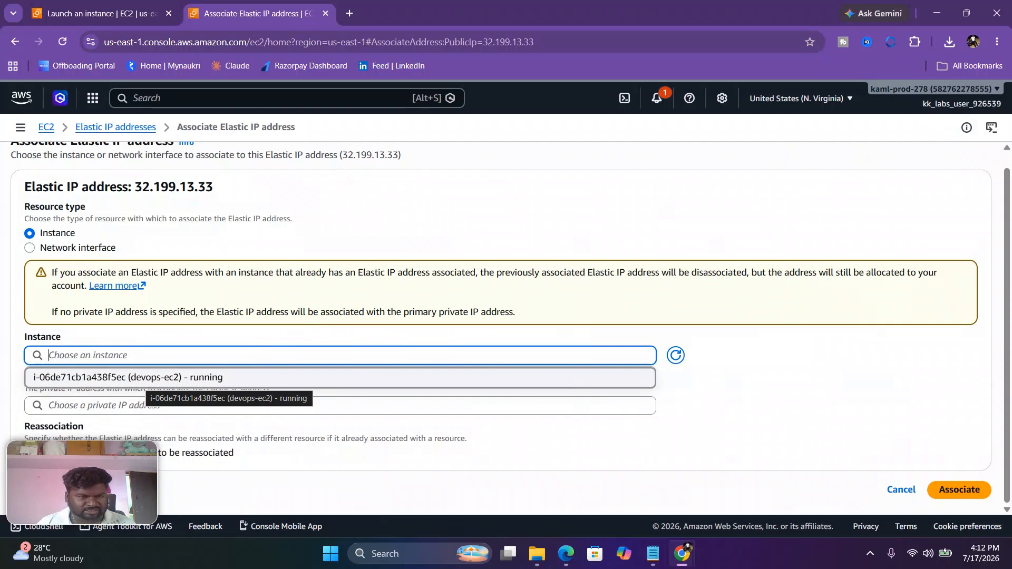
left_click(153, 378)
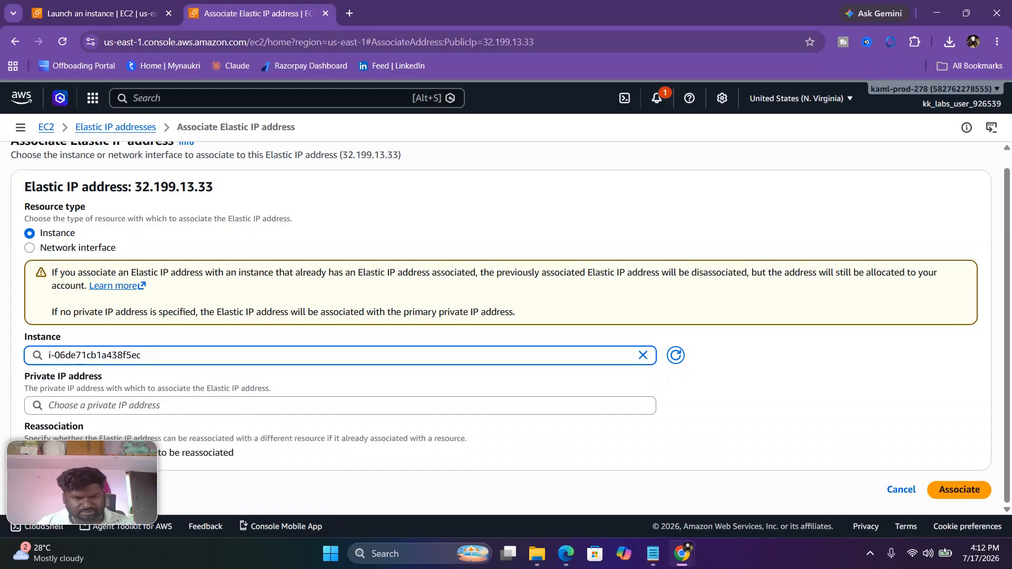
left_click(959, 490)
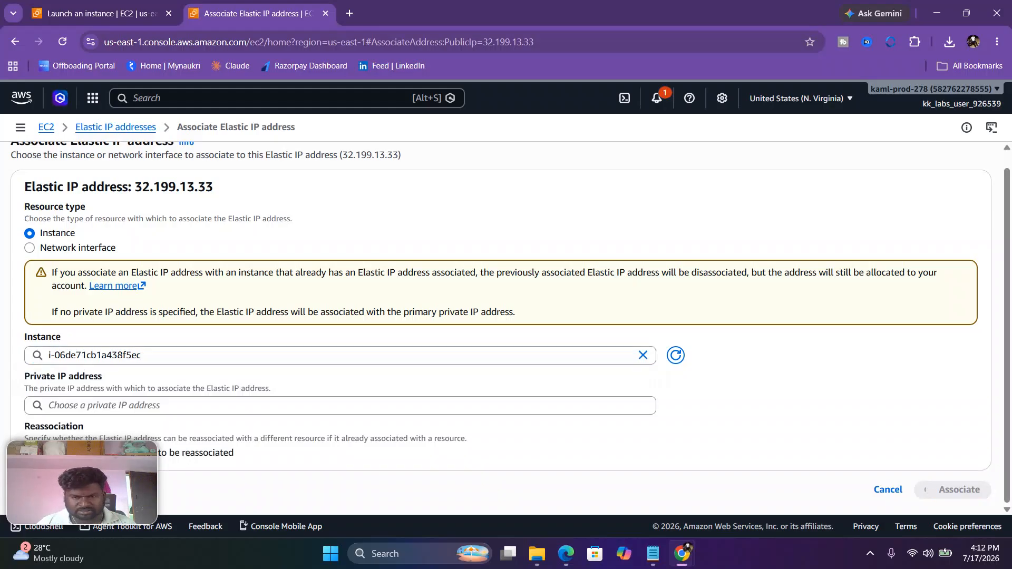